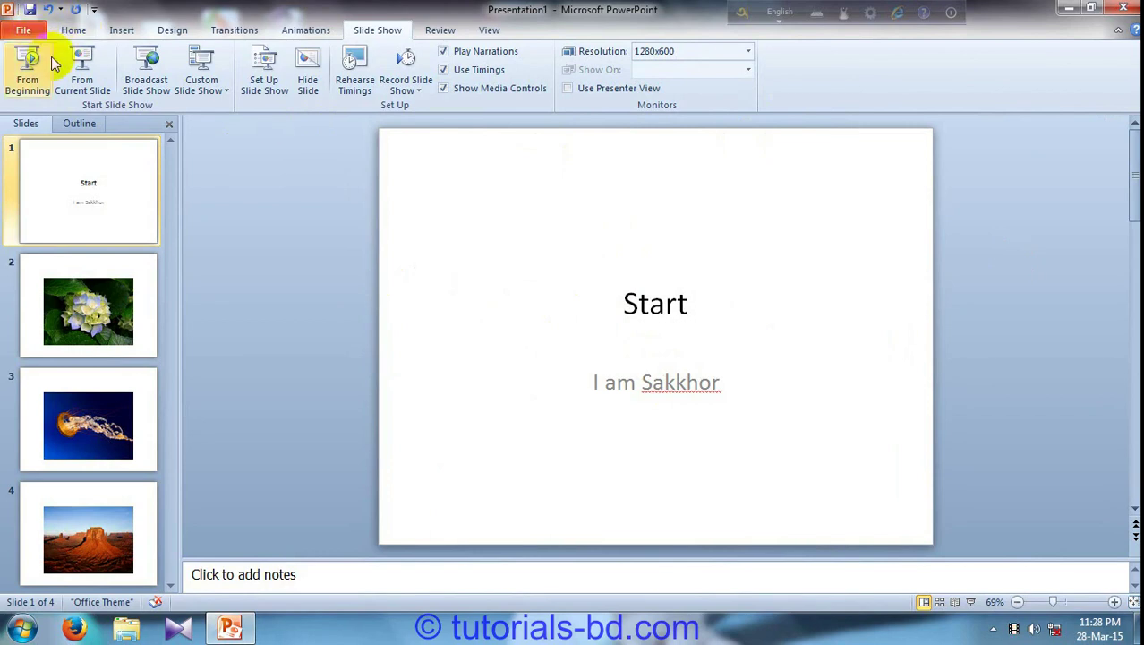
# Open Save As, browse the save-type list, then cancel without saving.
pyautogui.click(22, 29)
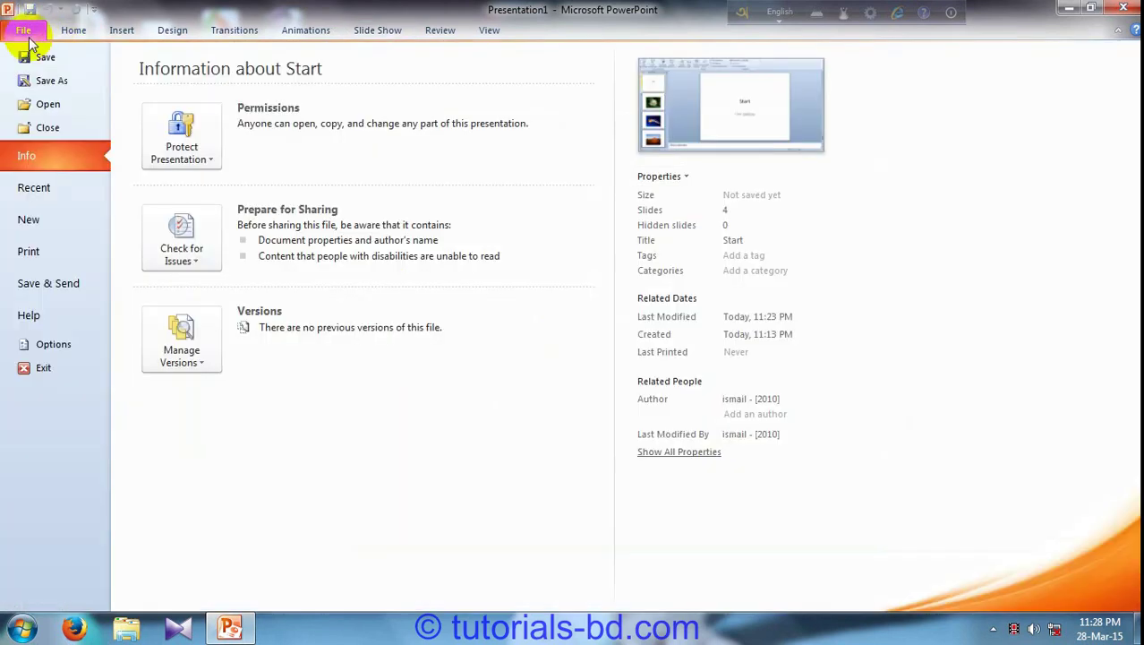
pyautogui.click(52, 81)
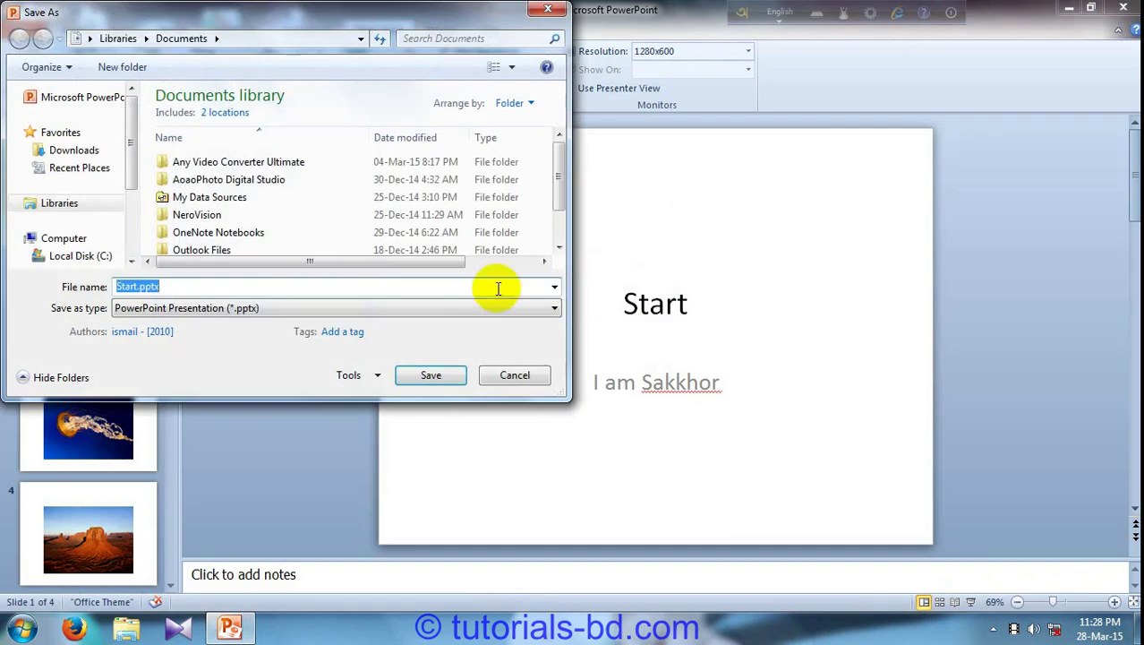
pyautogui.click(480, 305)
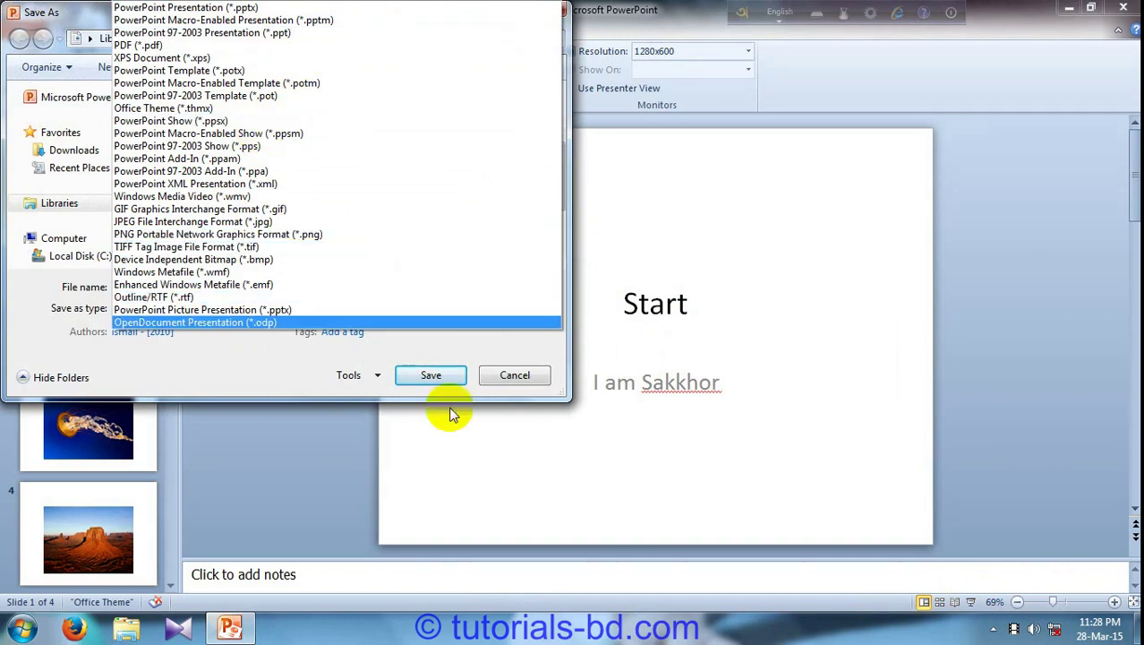
pyautogui.click(533, 380)
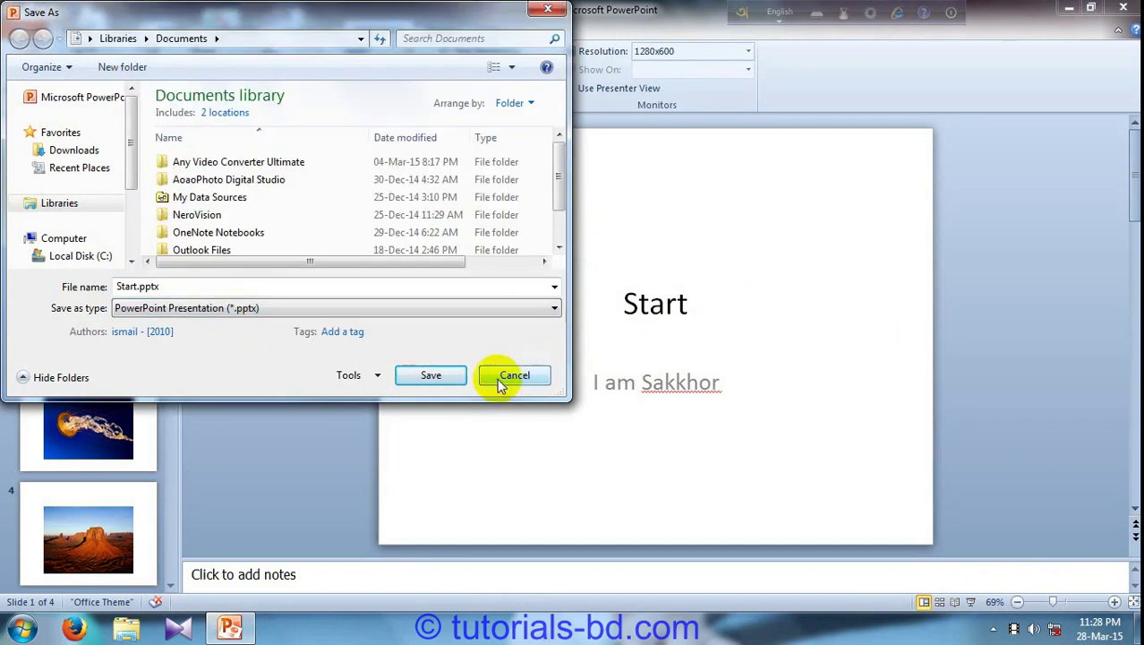
pyautogui.click(528, 379)
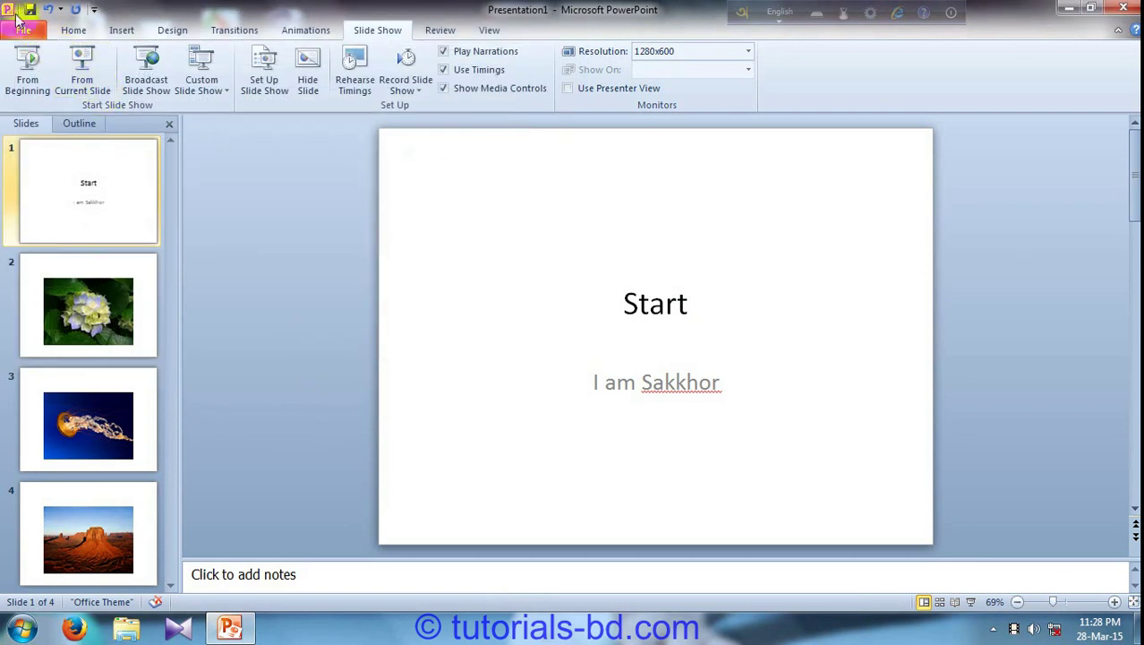
# Display the Change File Type formats under File > Save & Send.
pyautogui.click(24, 30)
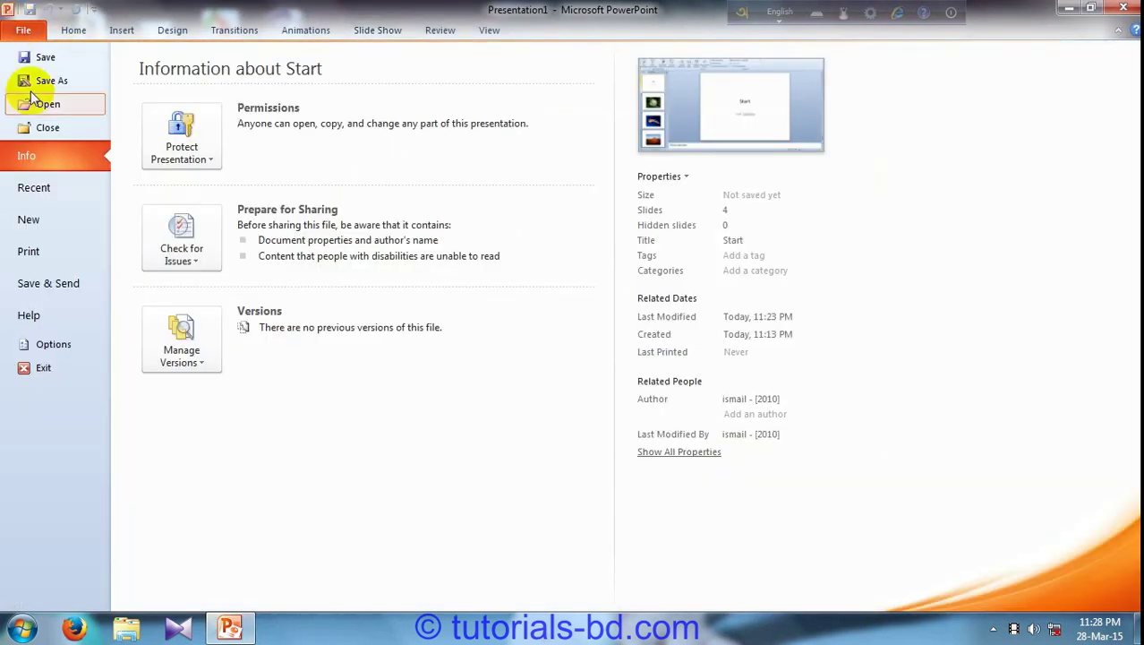
pyautogui.click(51, 285)
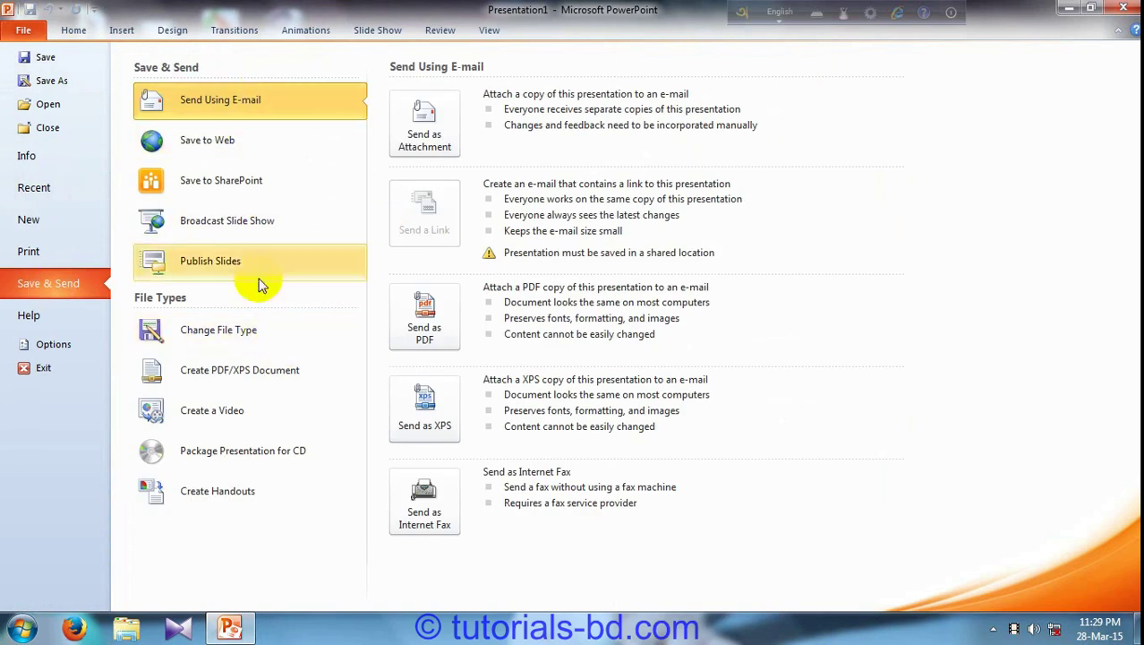
pyautogui.click(237, 347)
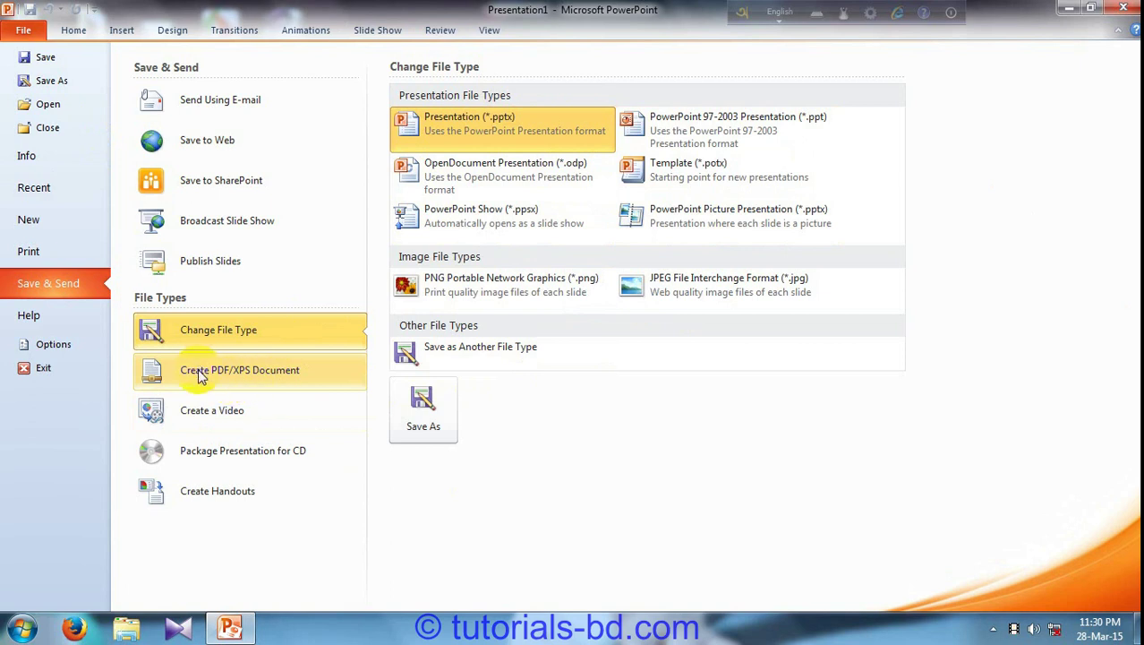
# View the Create a Video options, then leave Backstage for the slides.
pyautogui.click(241, 416)
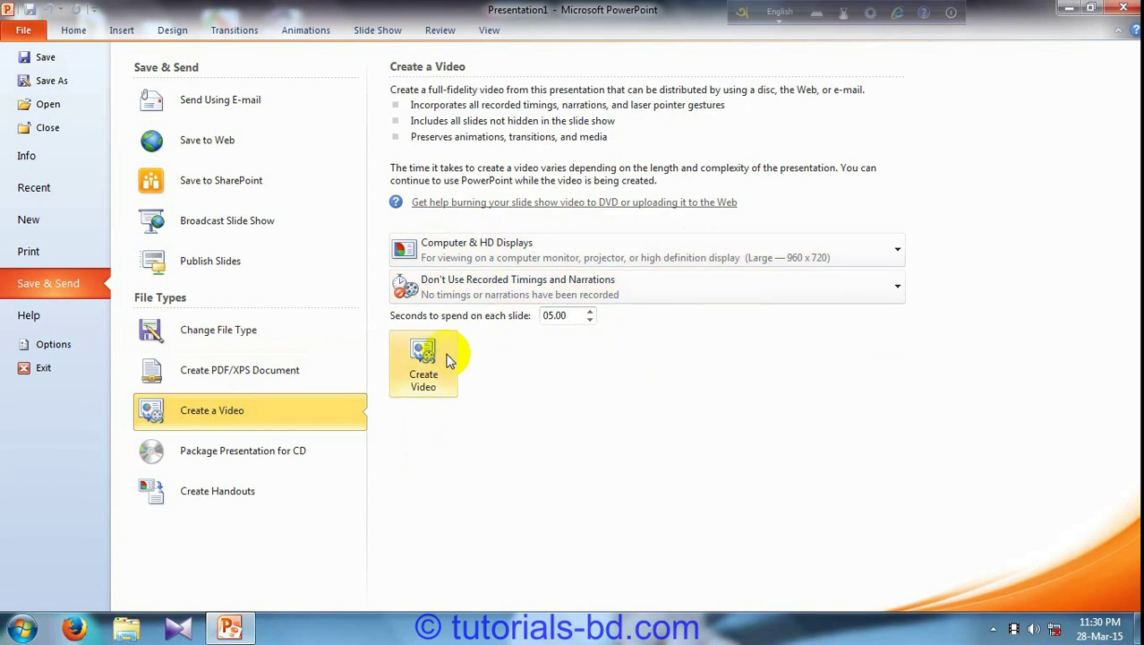
pyautogui.click(22, 29)
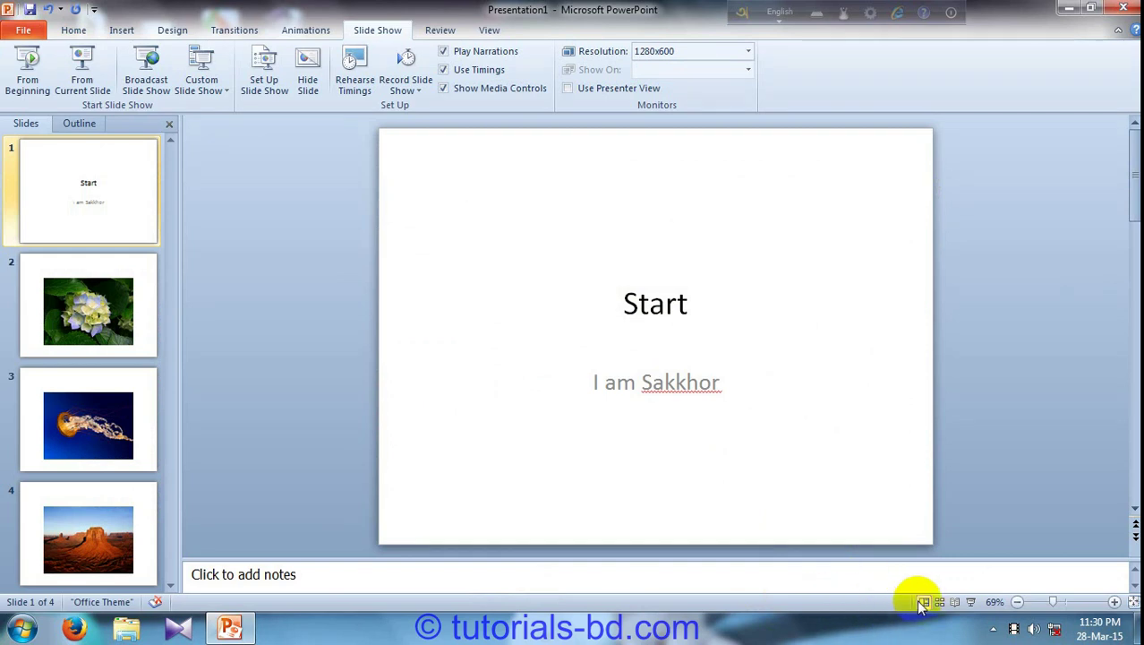
# Reopen the Create a Video page from File > Save & Send.
pyautogui.click(23, 28)
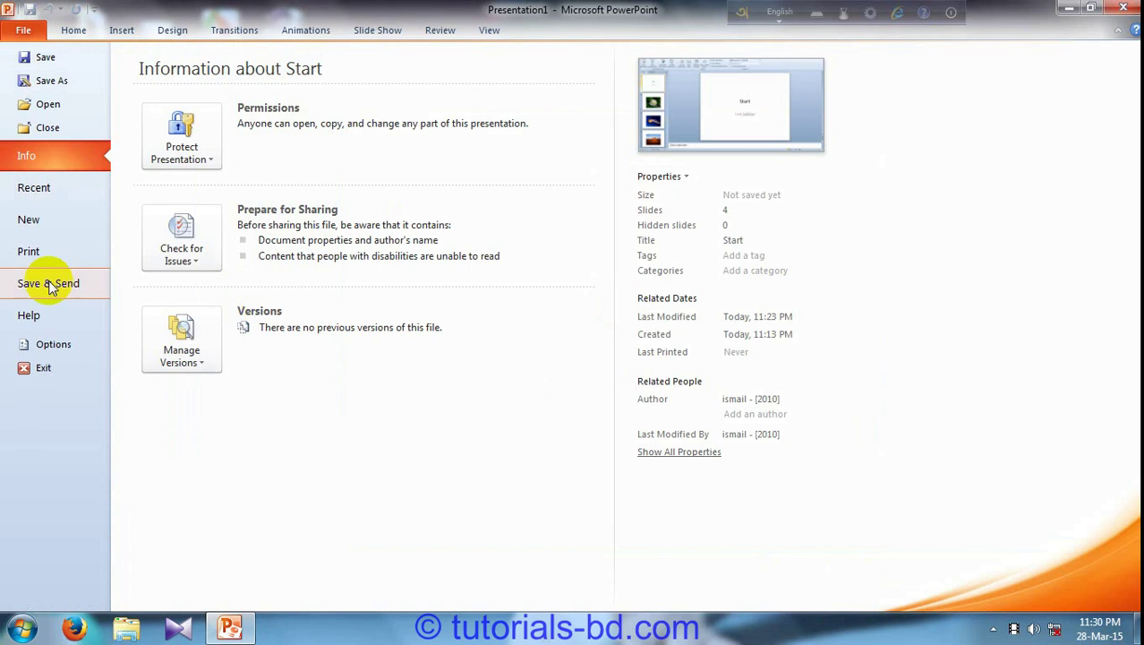
pyautogui.click(65, 283)
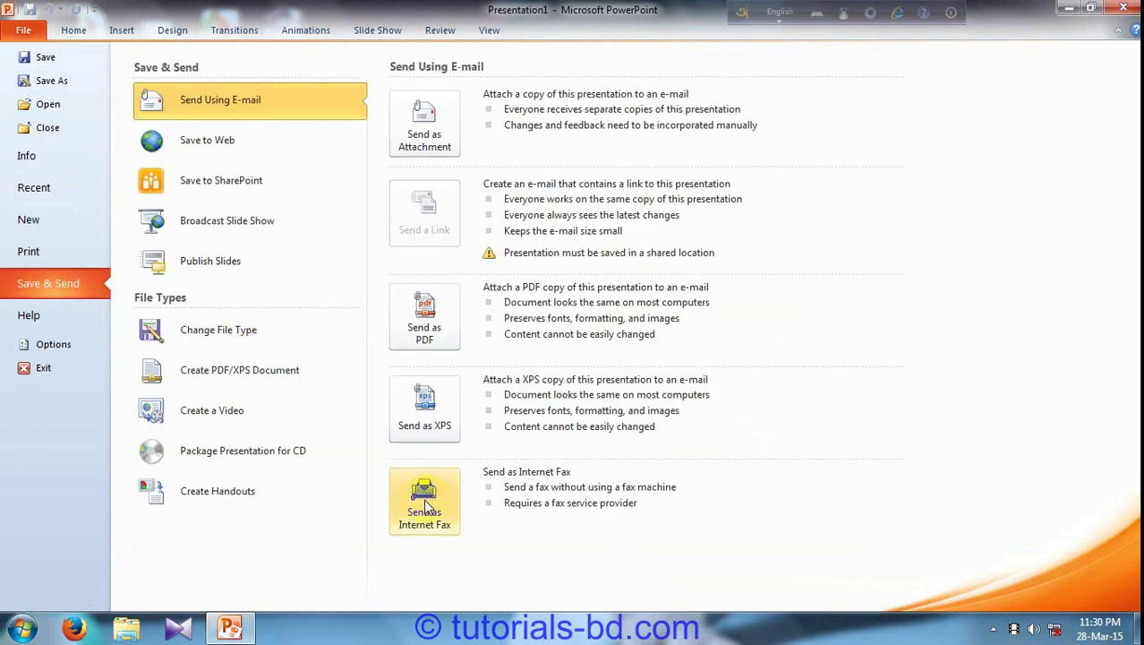
pyautogui.click(234, 330)
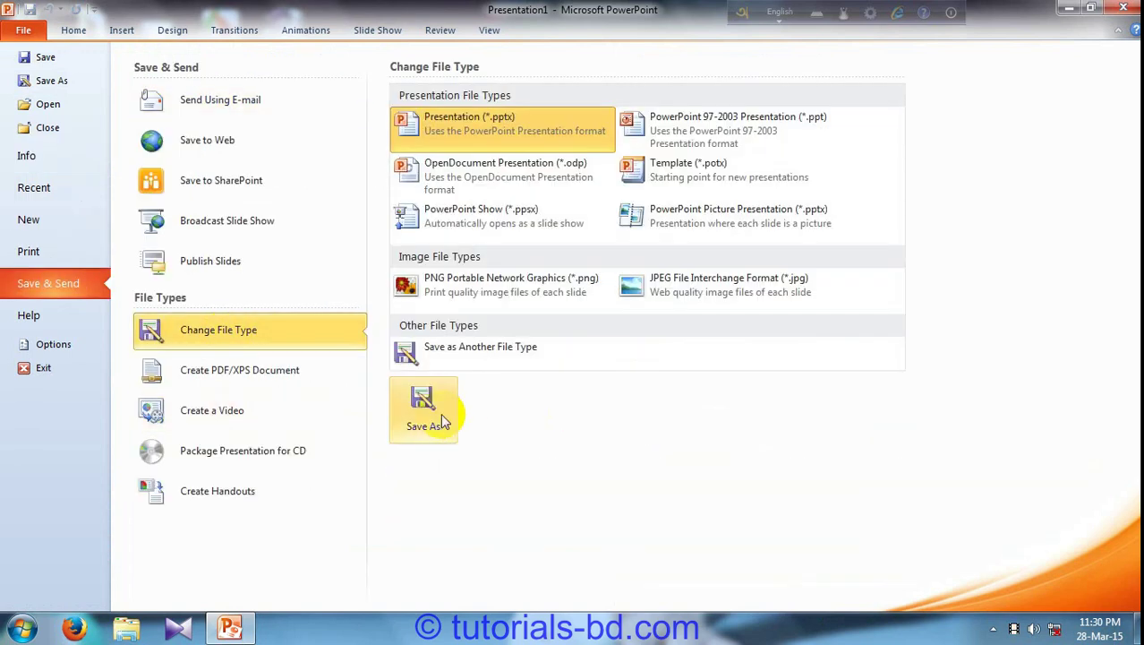
pyautogui.click(277, 428)
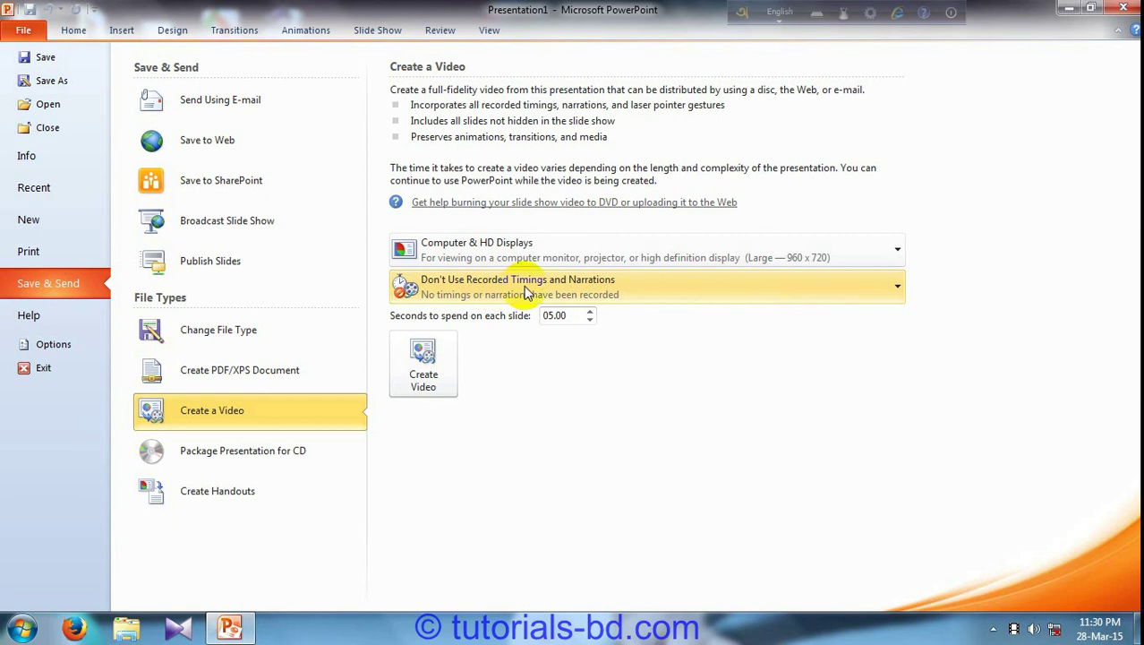
# Keep Computer & HD Displays quality and Don't Use Recorded Timings for the video.
pyautogui.click(717, 263)
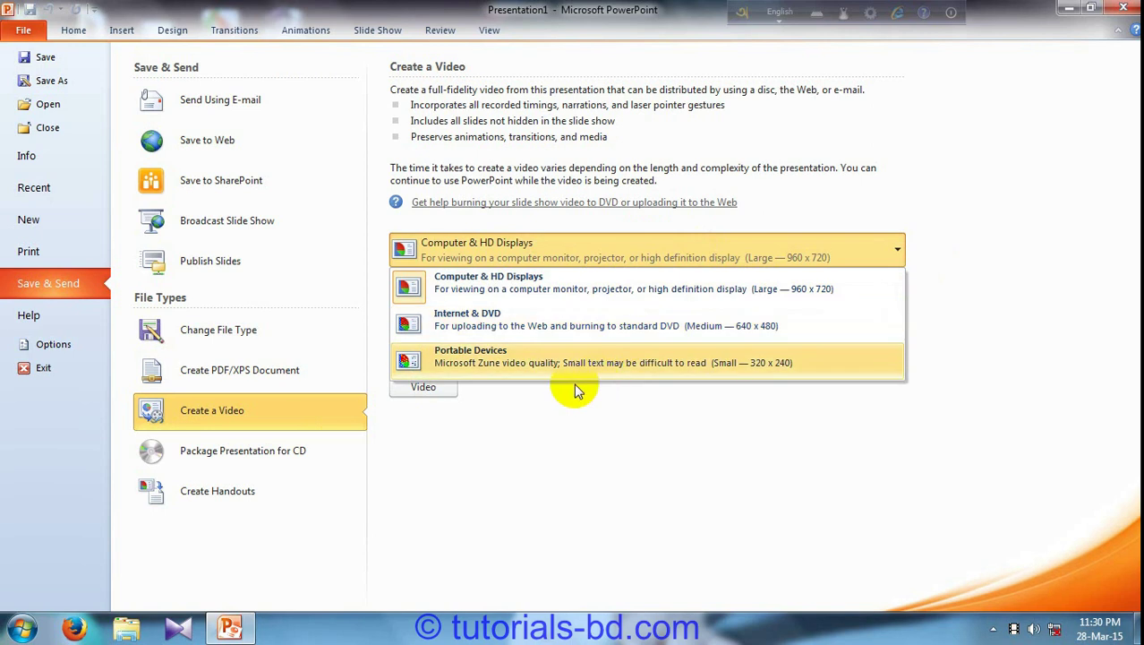
pyautogui.click(524, 289)
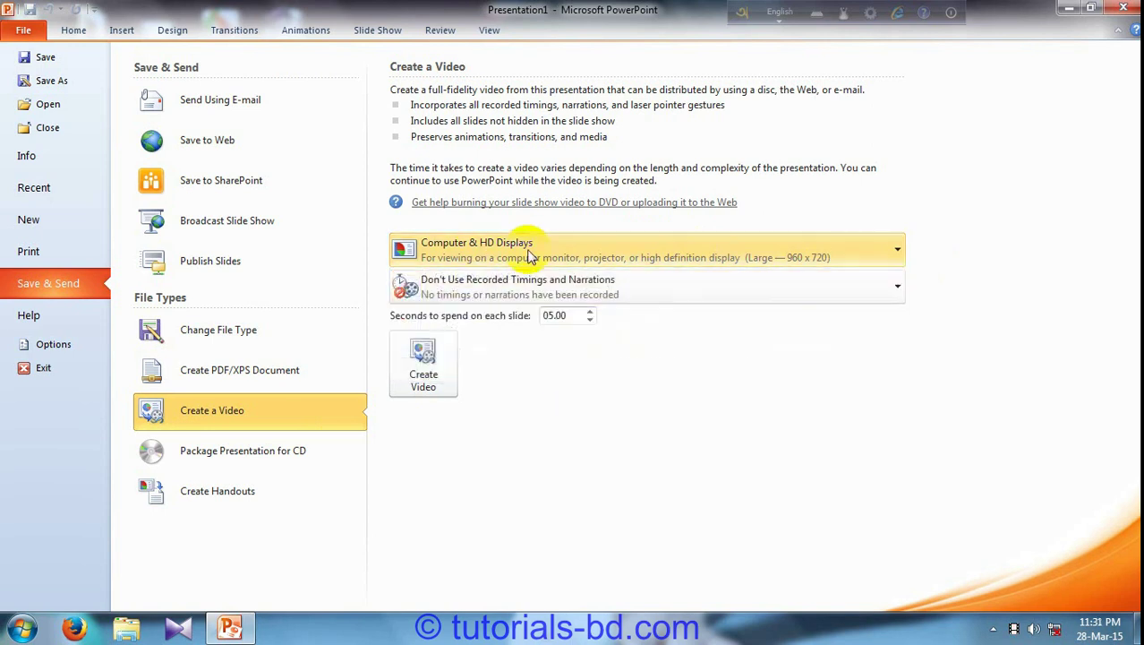
pyautogui.click(648, 293)
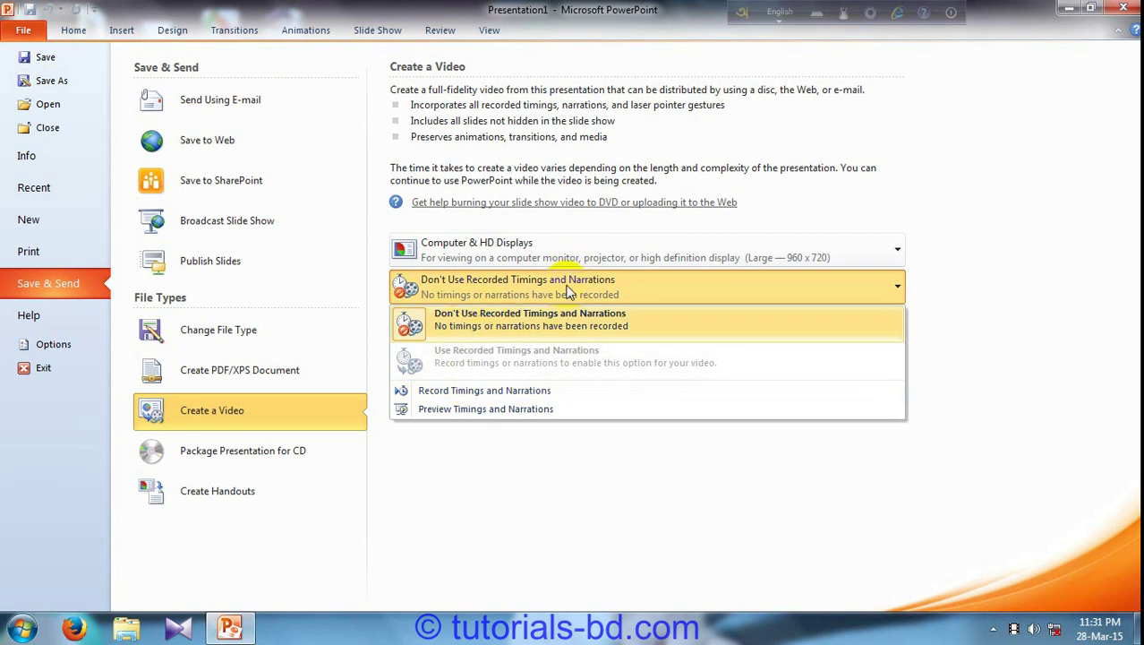
pyautogui.click(678, 329)
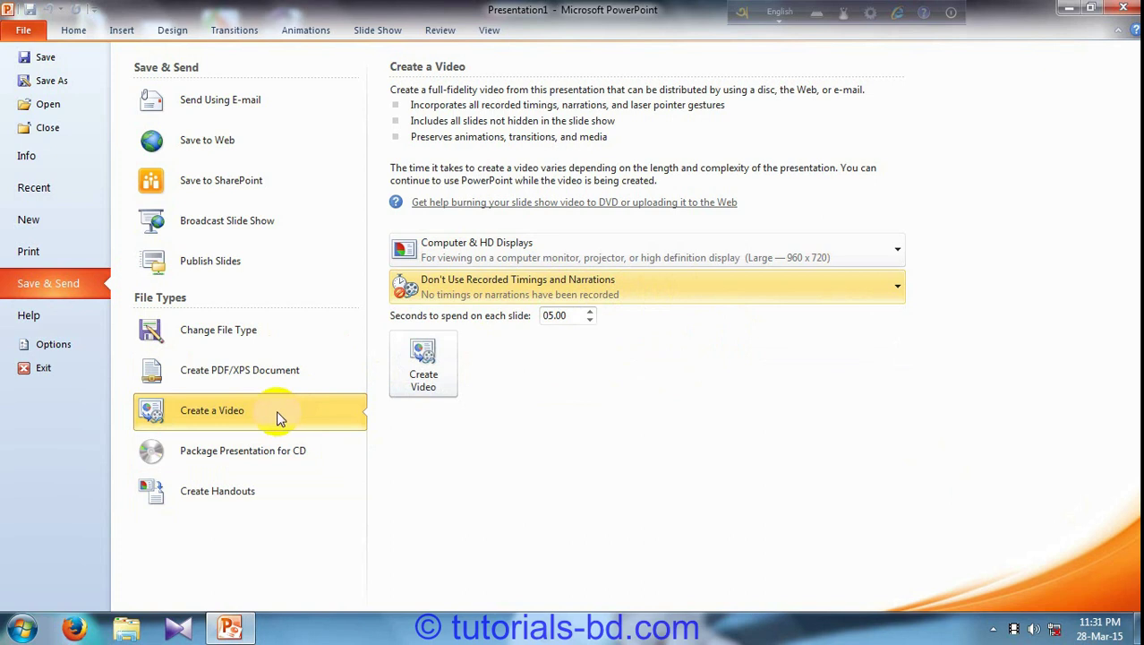
# Choose PowerPoint Show (*.ppsx) under Change File Type and open Save As with name Start.
pyautogui.click(252, 348)
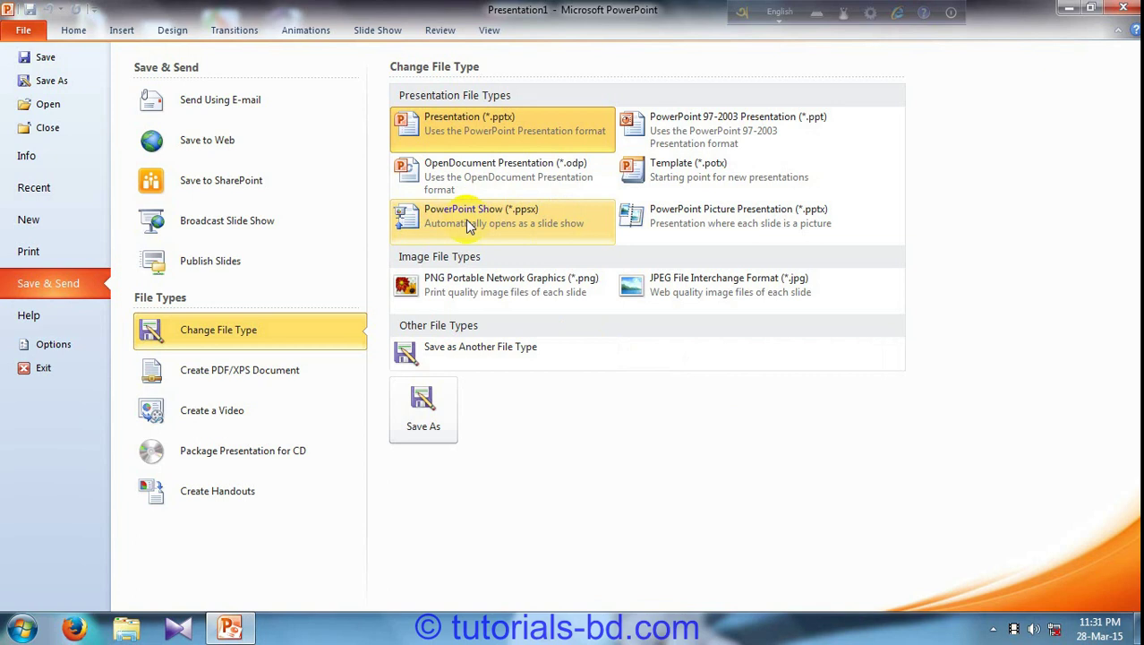
pyautogui.click(548, 223)
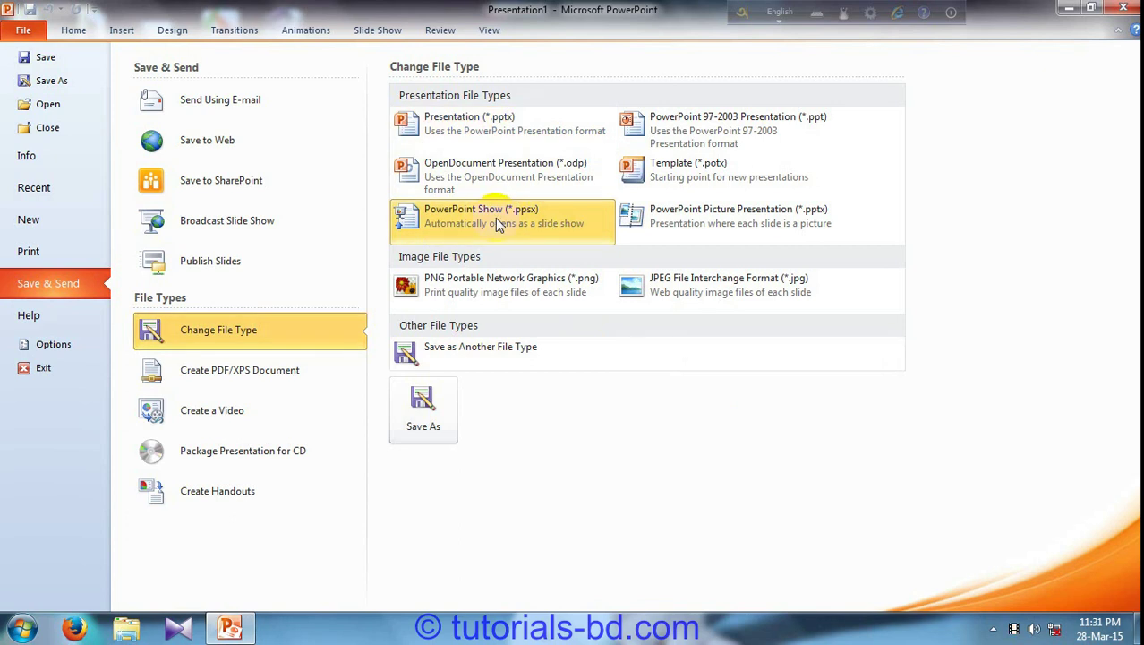
pyautogui.click(421, 410)
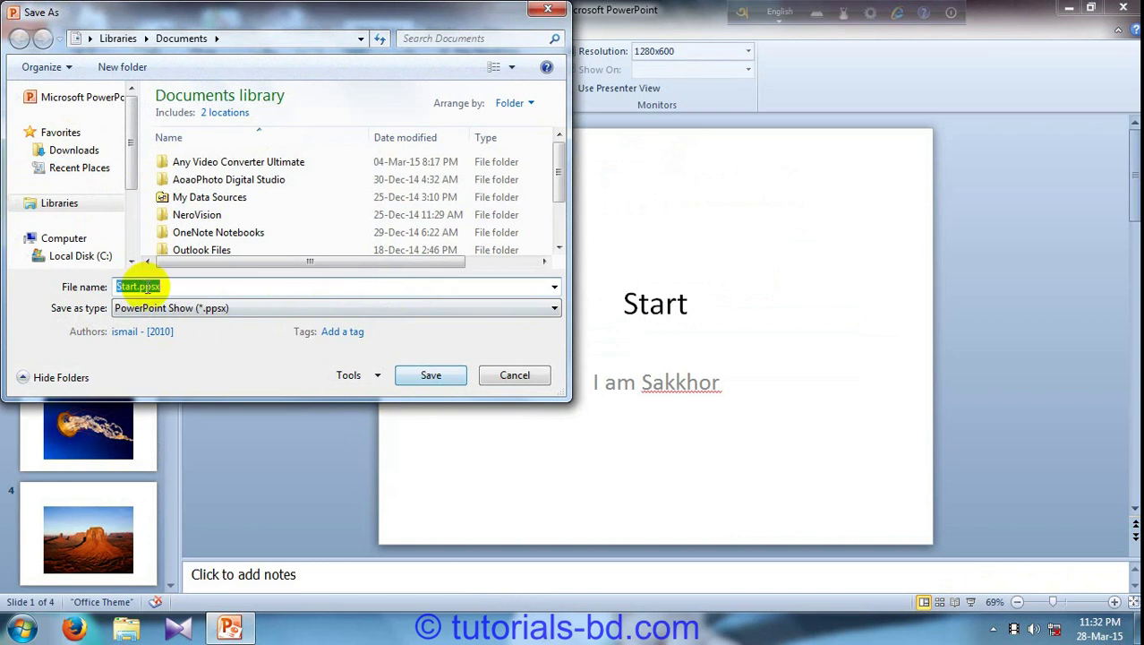
# Save Start.ppsx, then open the Documents library from the Start menu.
pyautogui.click(428, 378)
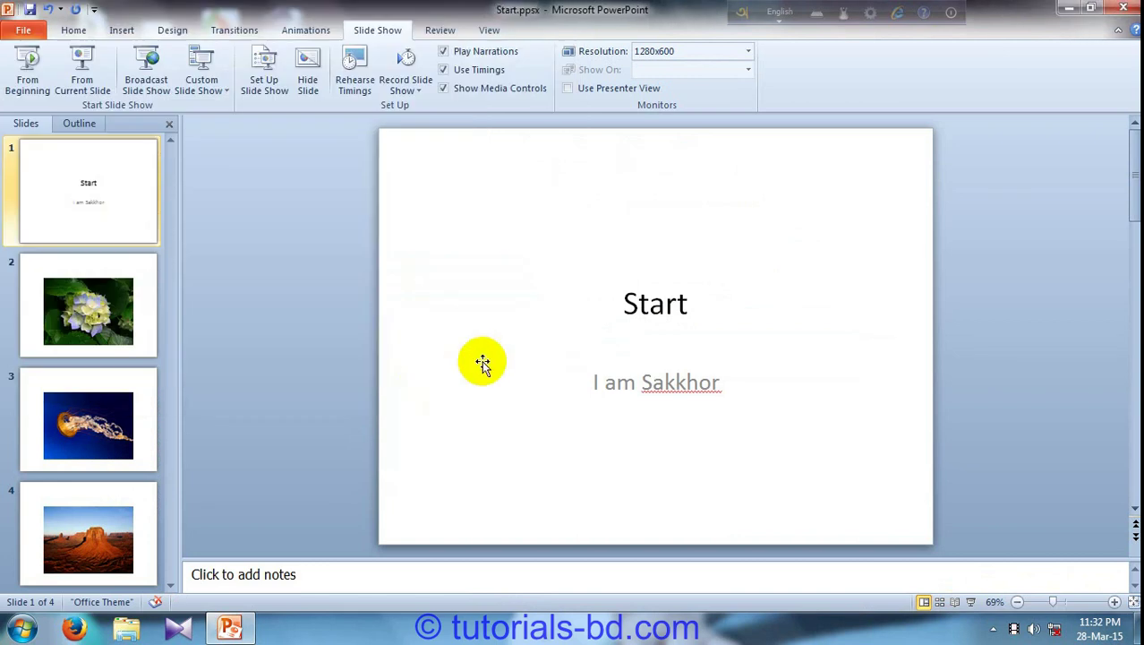
pyautogui.click(20, 627)
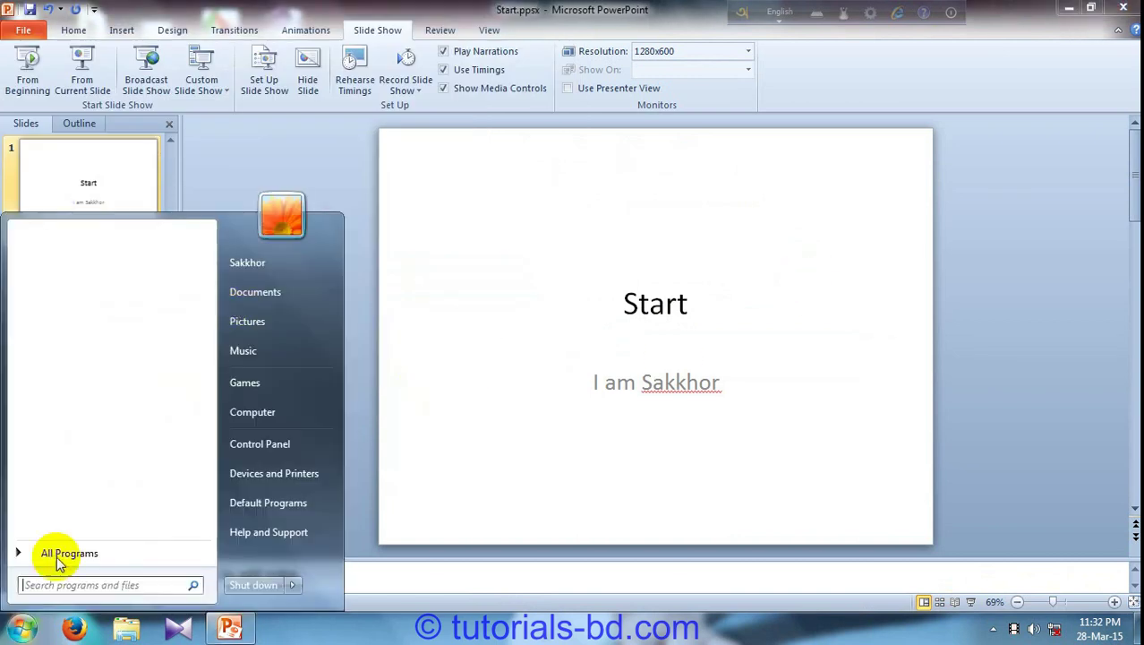
pyautogui.click(251, 292)
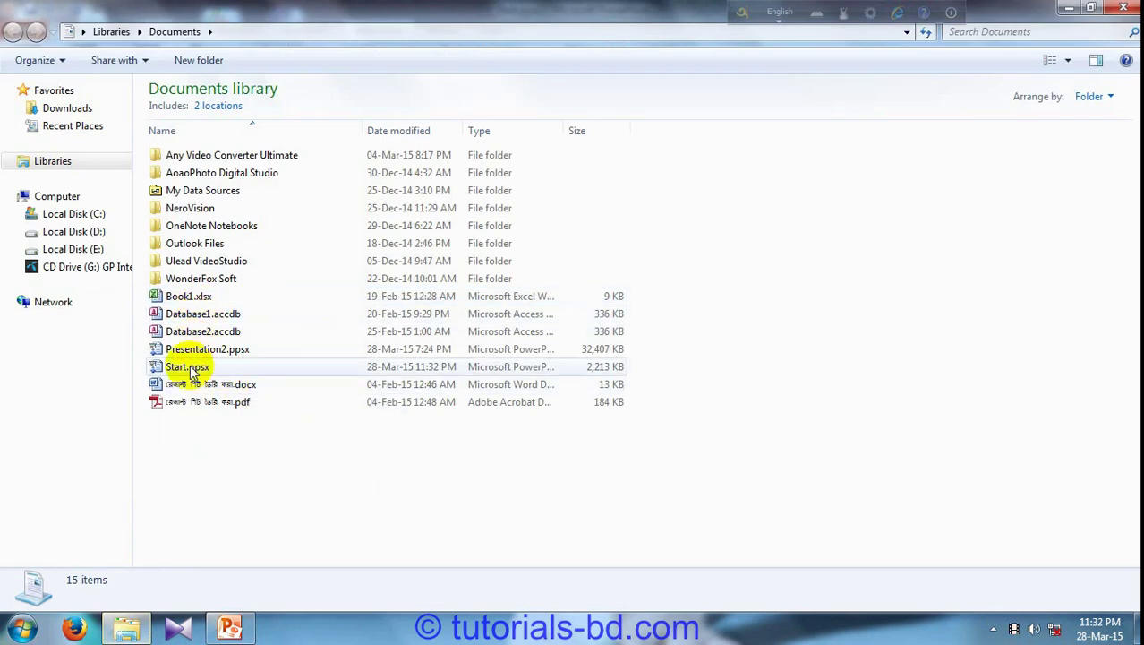
# Run Start.ppsx through the hydrangea, jellyfish and desert slides, then exit the show.
pyautogui.doubleClick(188, 367)
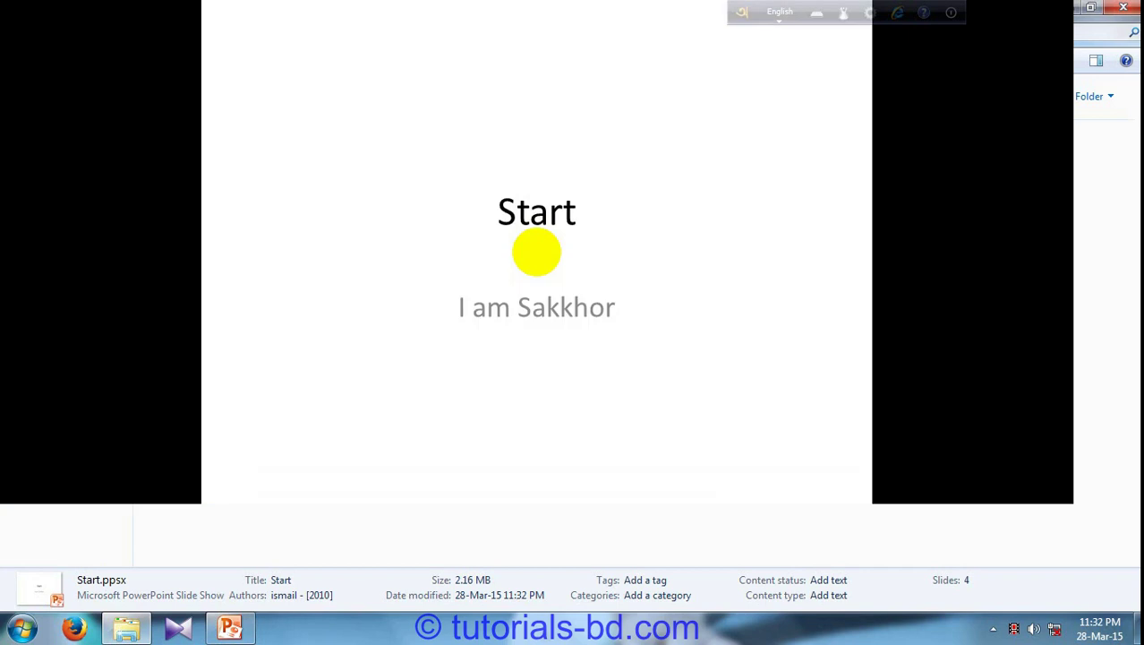
pyautogui.click(536, 252)
pyautogui.click(537, 250)
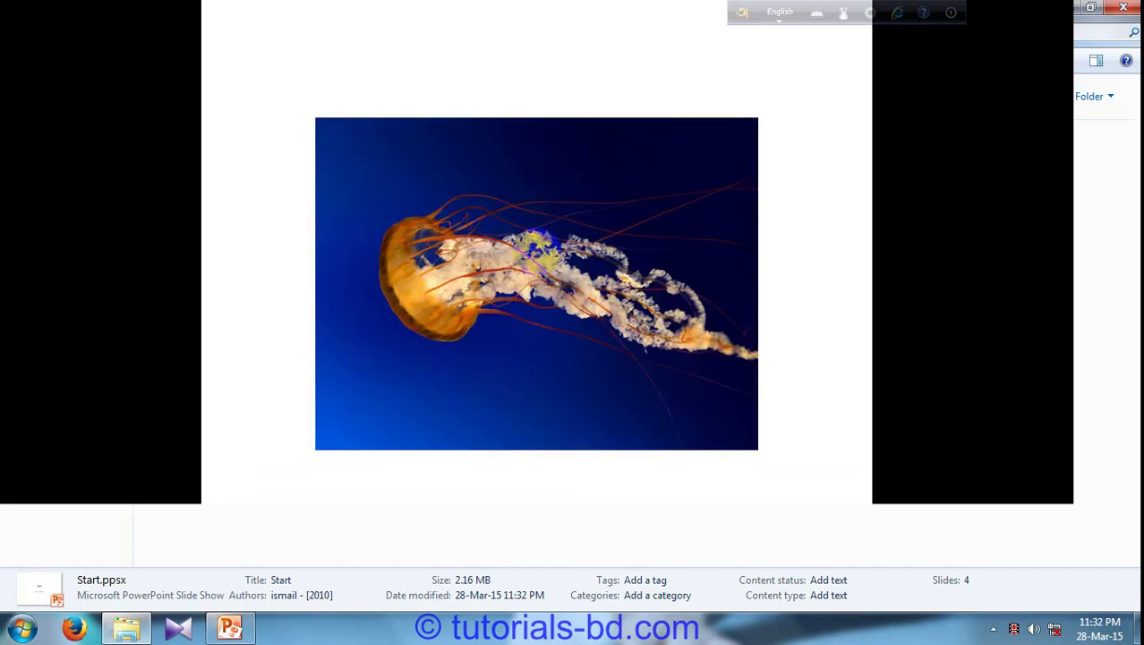
pyautogui.click(536, 251)
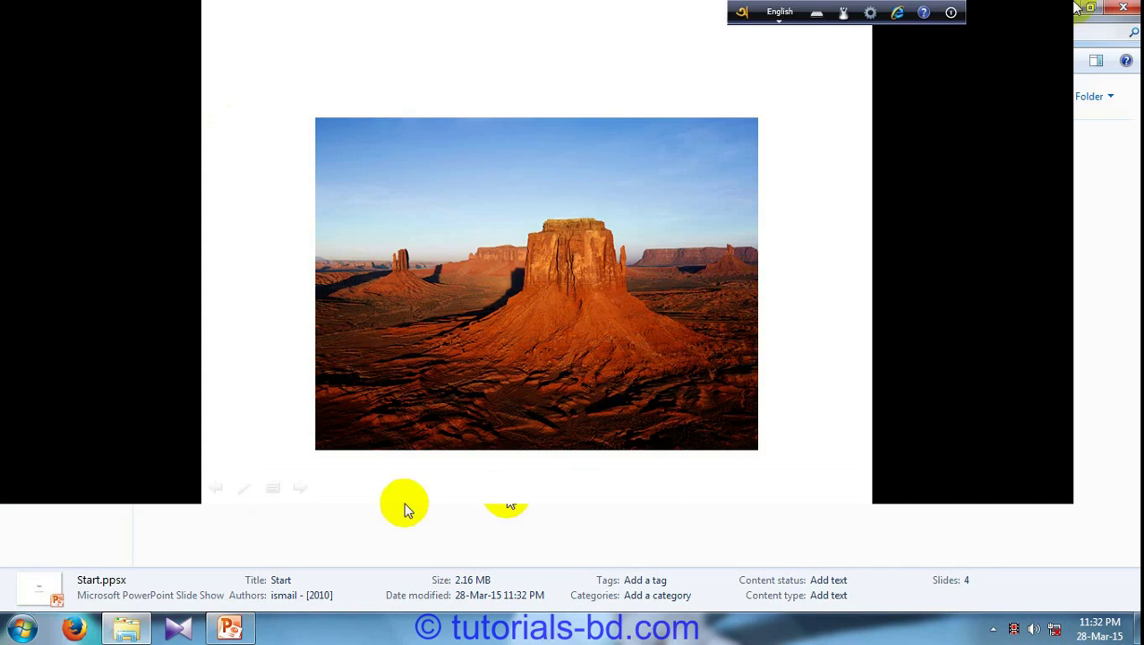
pyautogui.click(578, 10)
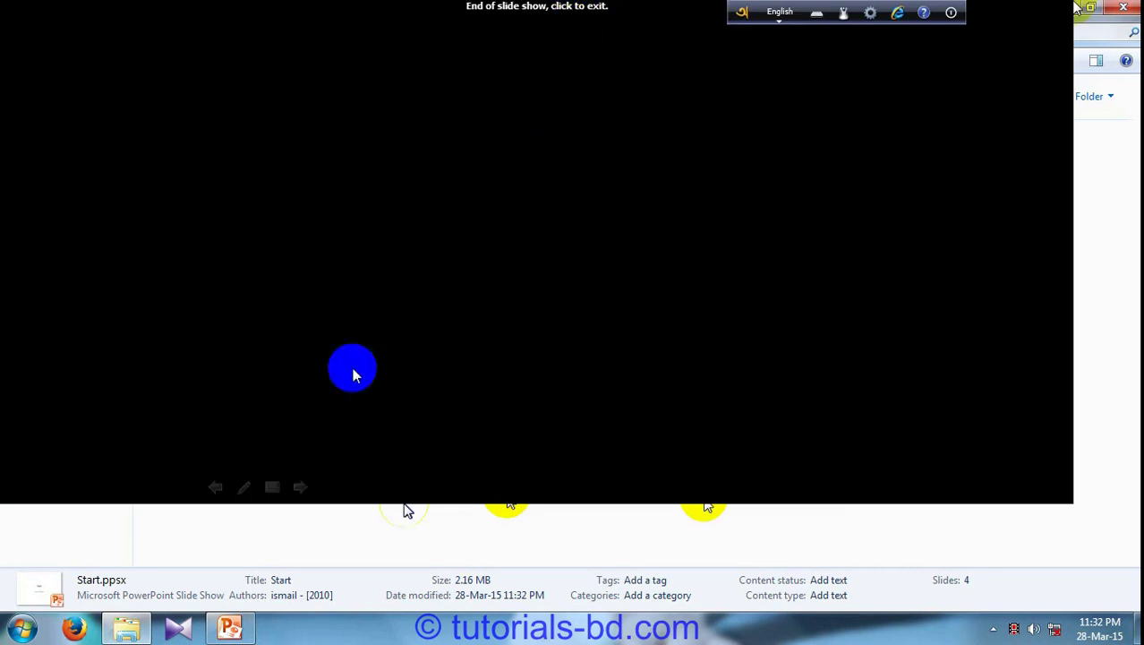
pyautogui.click(354, 374)
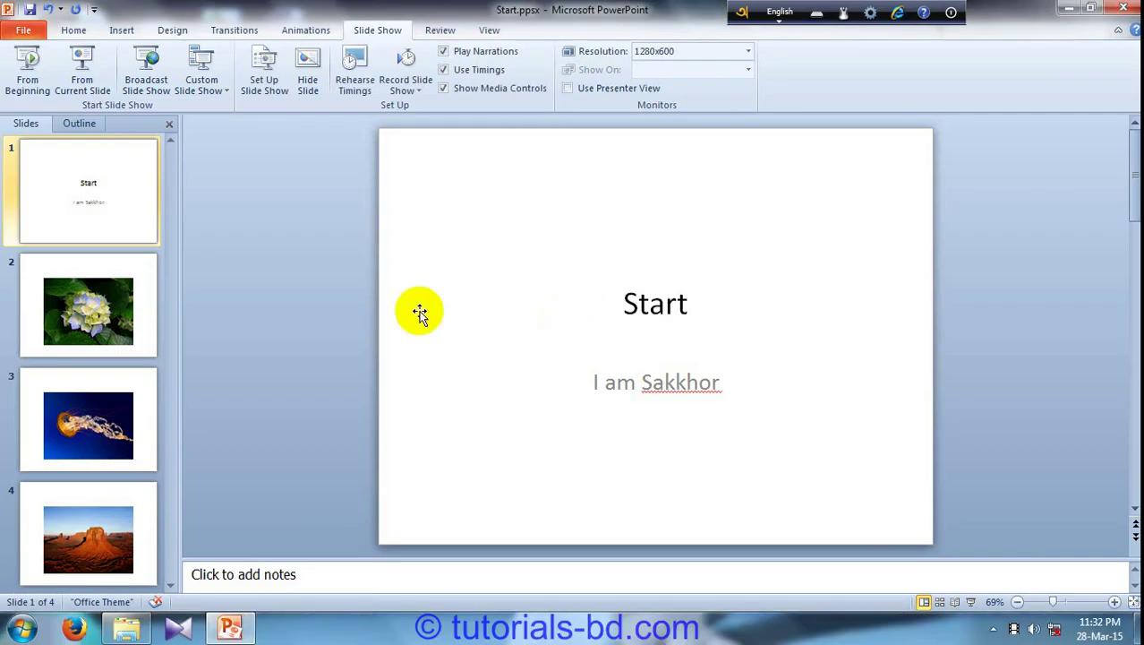
pyautogui.click(25, 30)
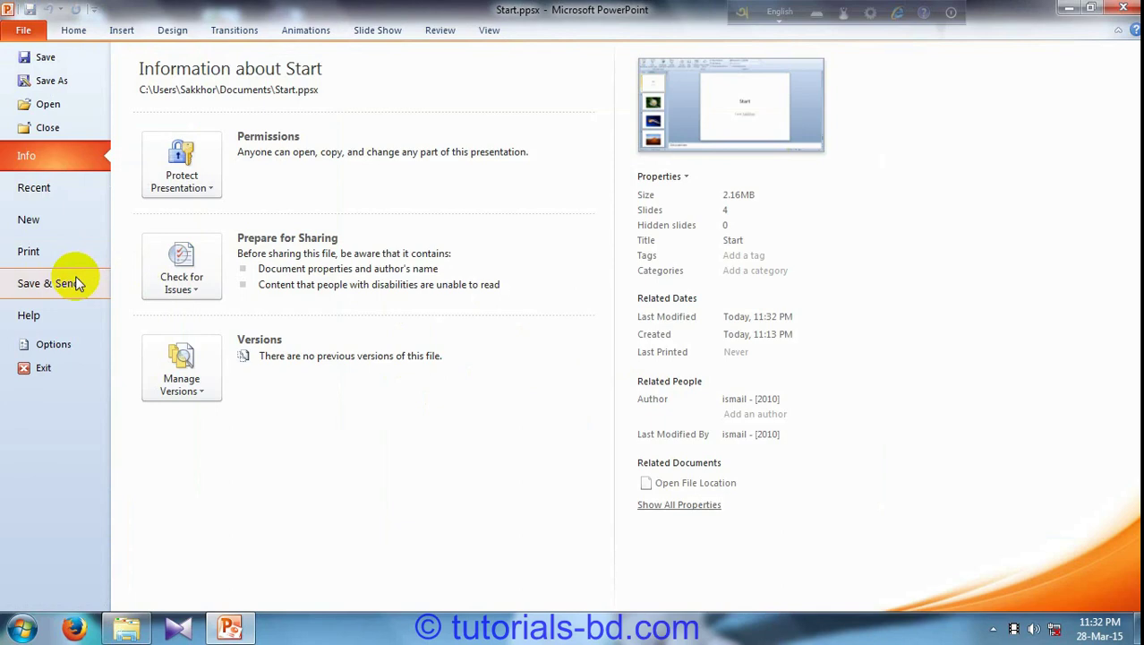
pyautogui.click(75, 282)
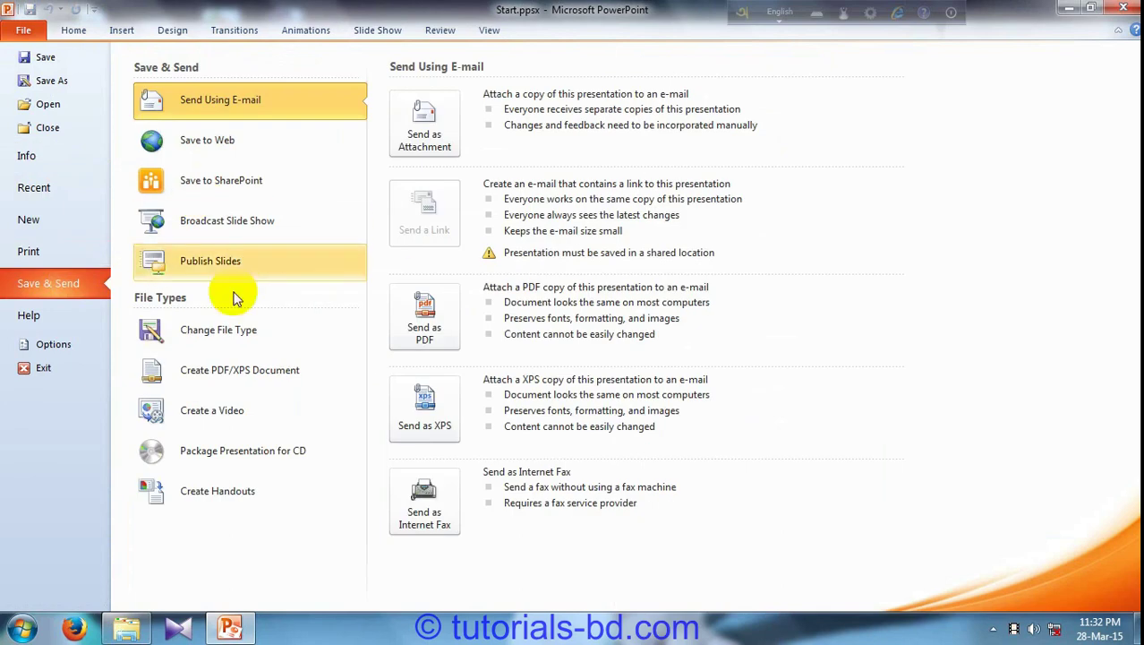
pyautogui.click(179, 331)
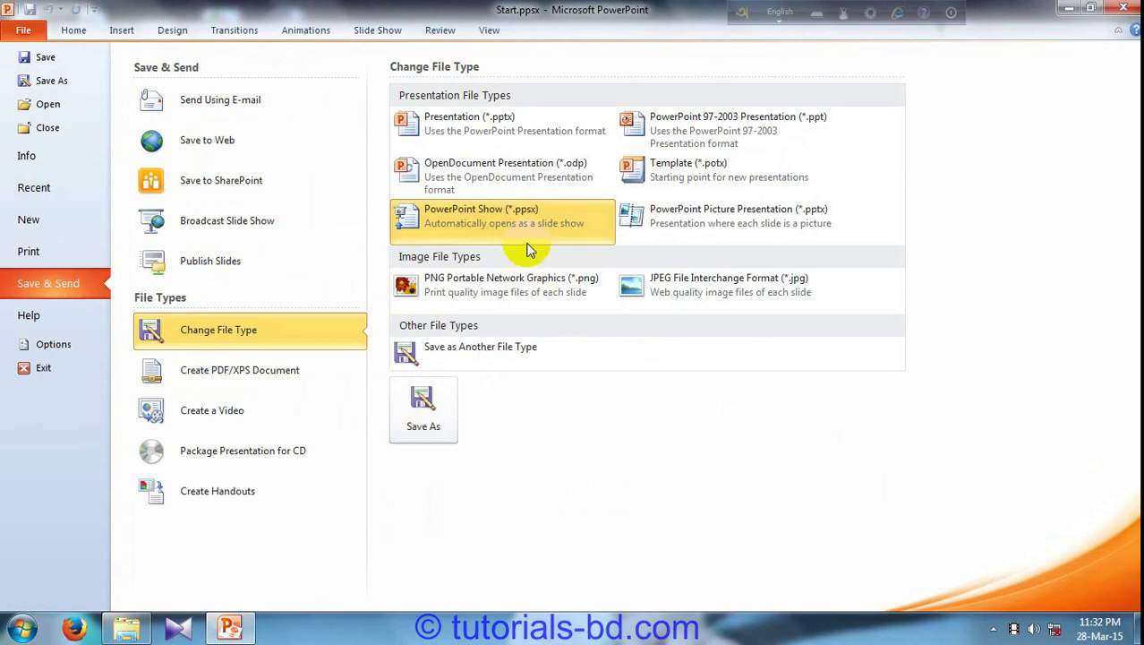
pyautogui.click(504, 131)
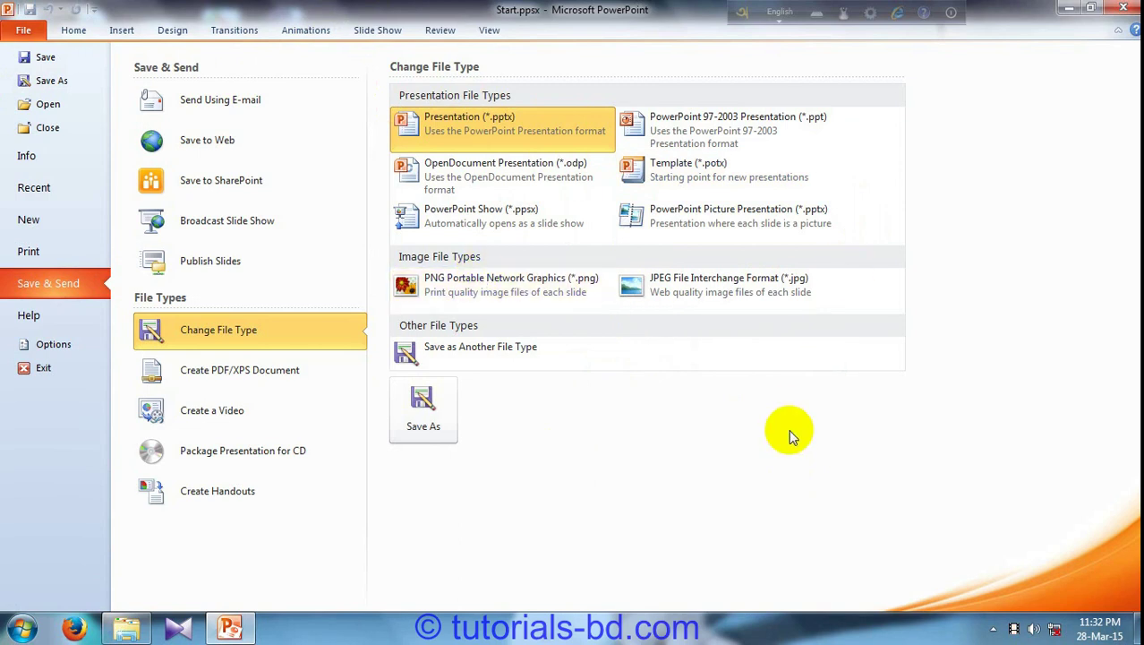
pyautogui.click(72, 29)
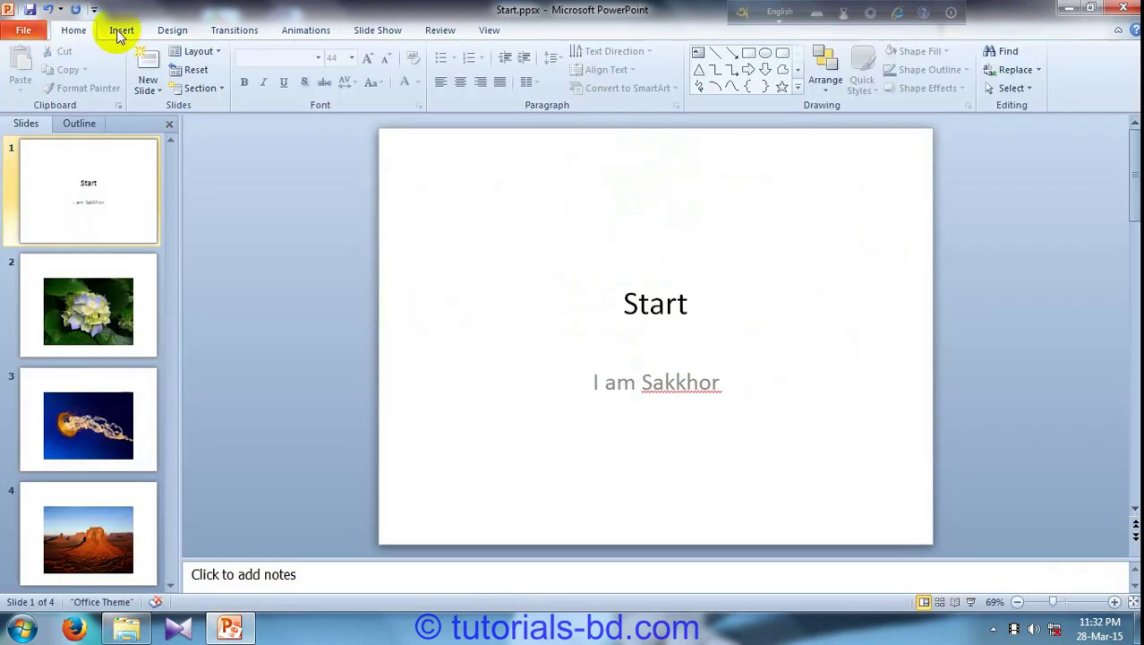
pyautogui.click(655, 304)
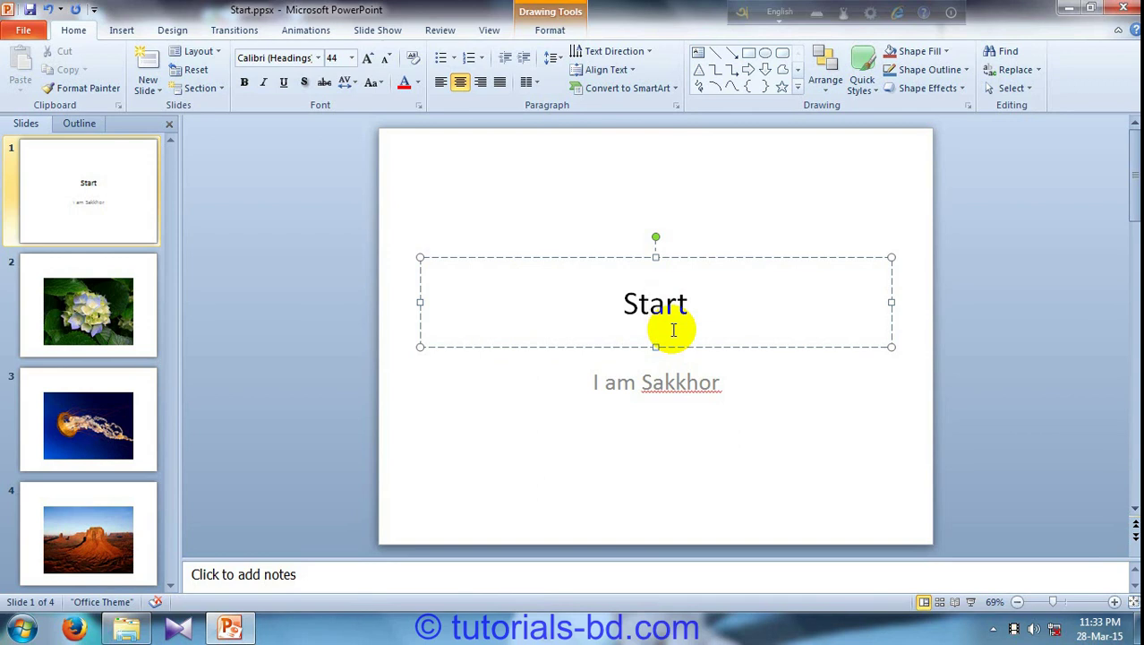
pyautogui.click(690, 324)
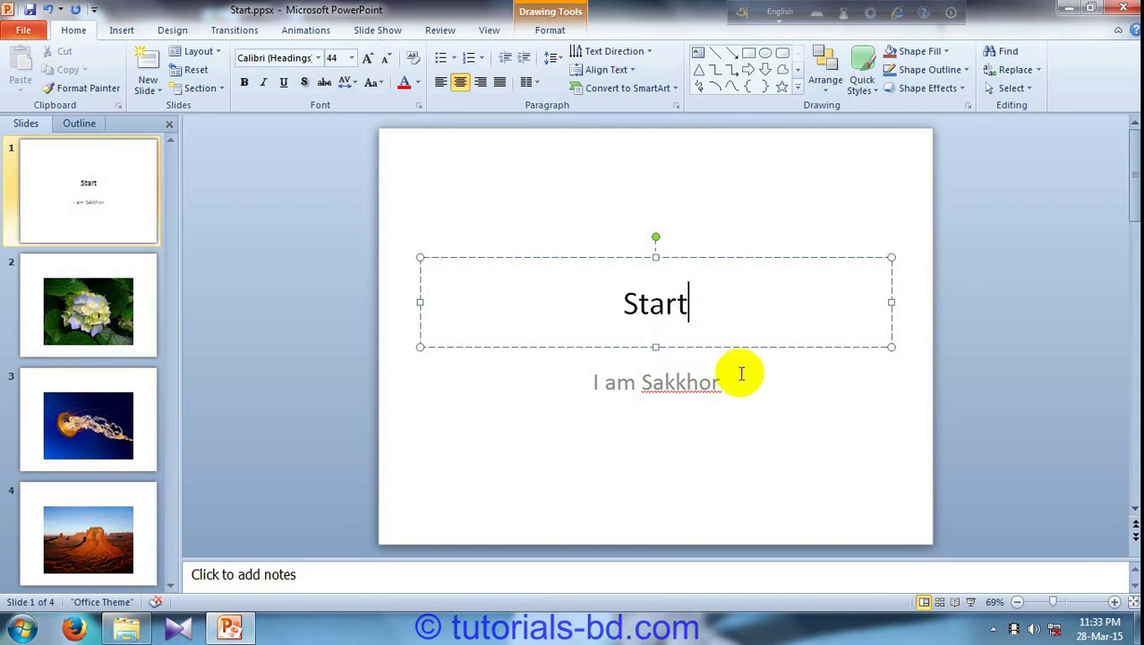
pyautogui.doubleClick(656, 320)
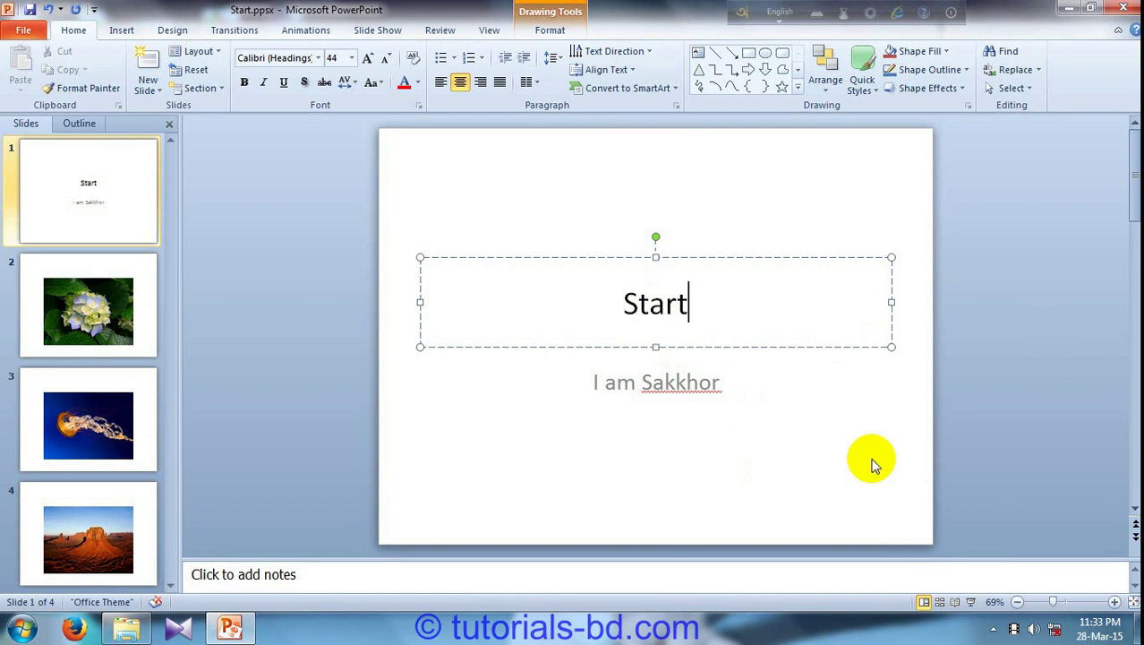